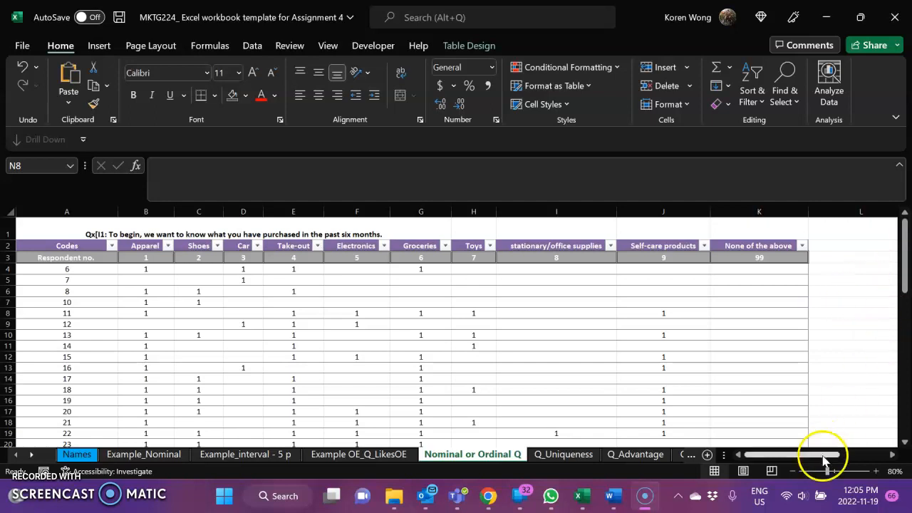
Step: Examine the purchase data's Total row and the Frequency Distribution table with its Mode column on the Nominal or Ordinal Q sheet
left_click(893, 454)
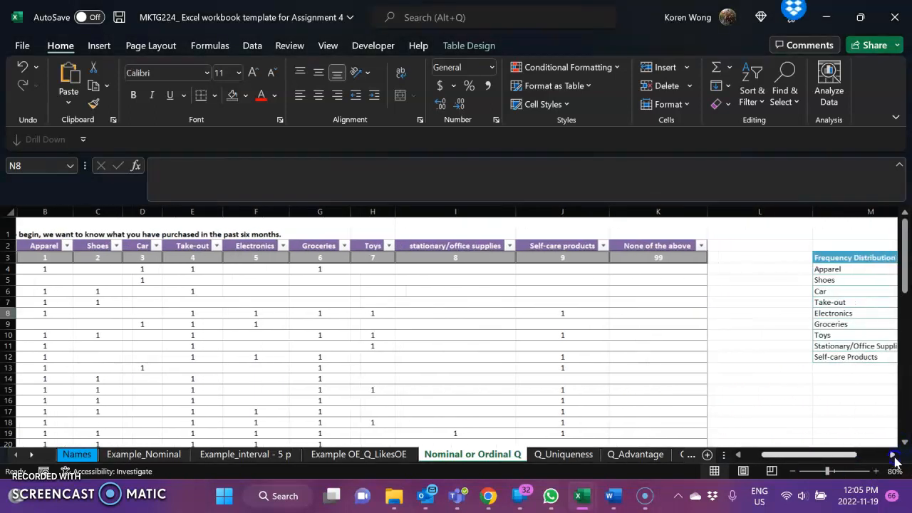
left_click(892, 454)
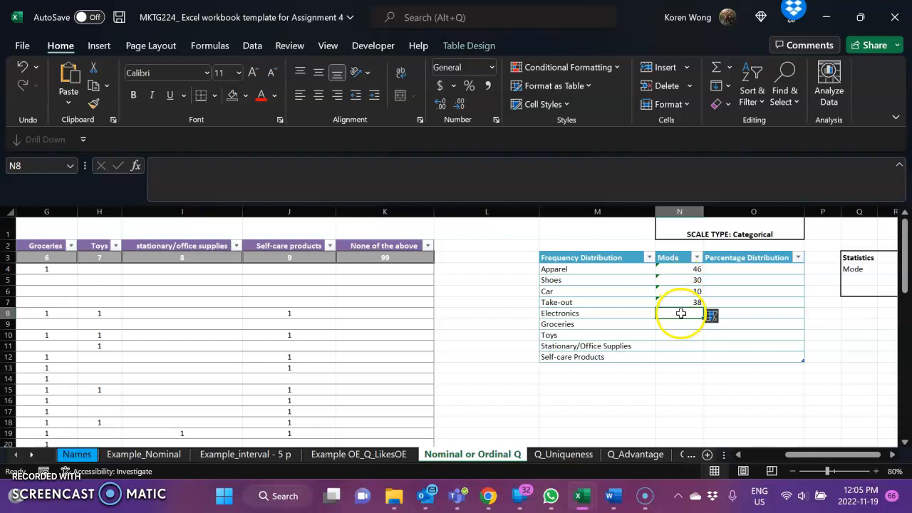
left_click_drag(824, 454, 790, 462)
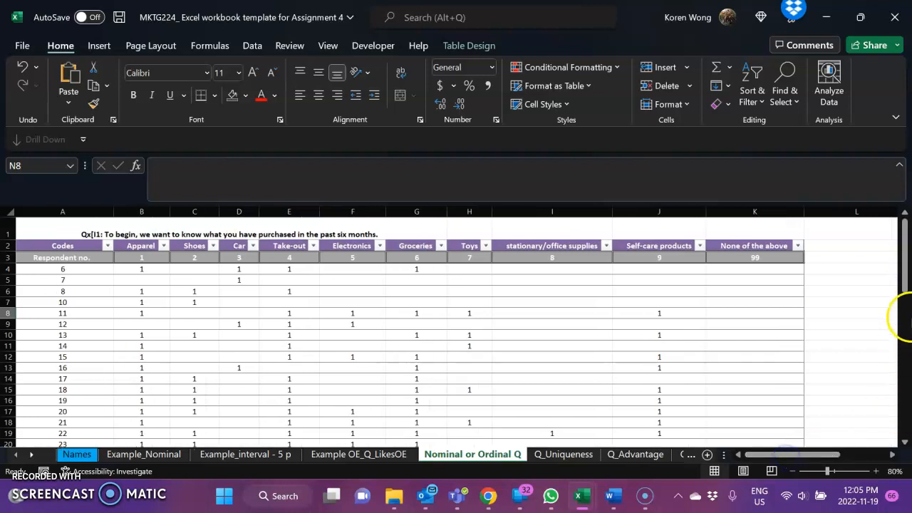
left_click_drag(902, 251, 906, 433)
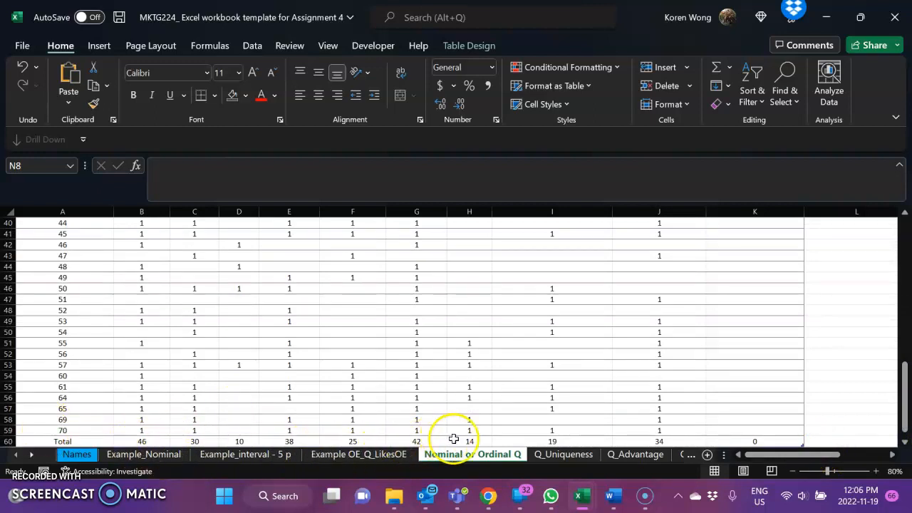
left_click_drag(754, 456, 821, 464)
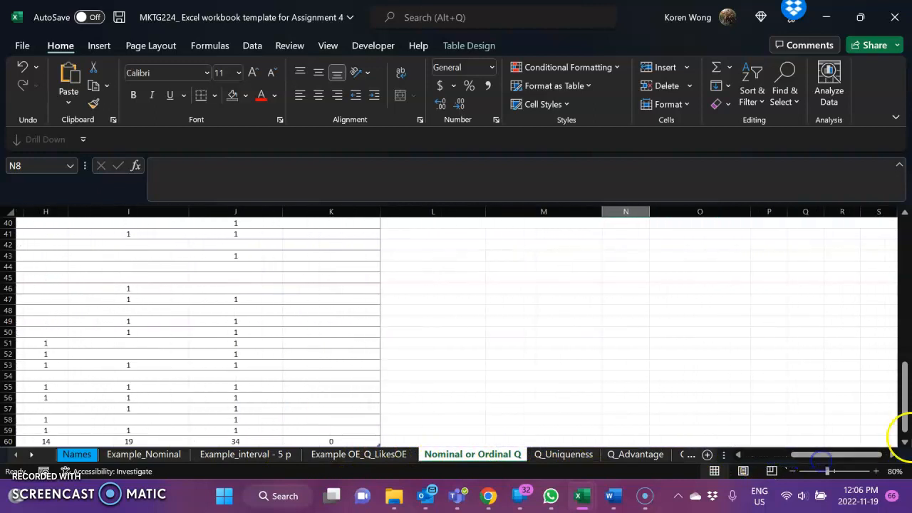
left_click_drag(902, 403, 908, 294)
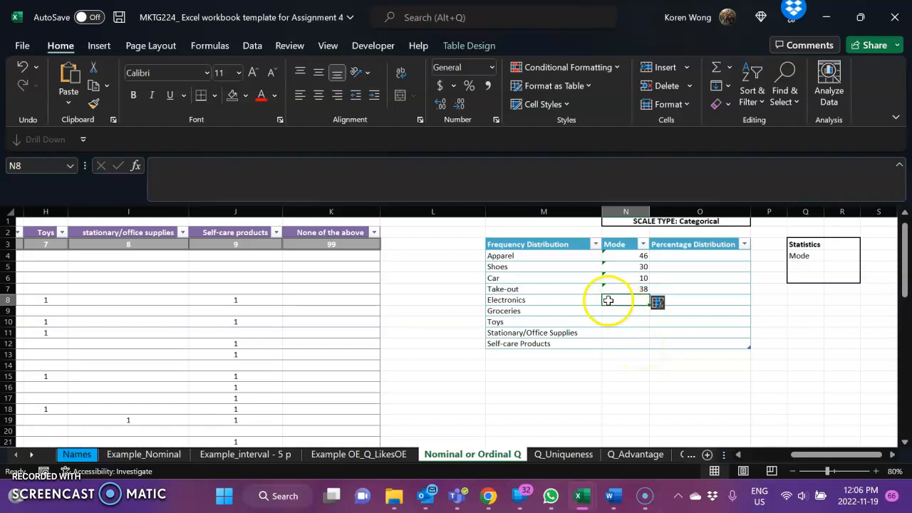
left_click_drag(906, 282, 890, 431)
left_click_drag(833, 455, 798, 455)
left_click_drag(906, 413, 907, 285)
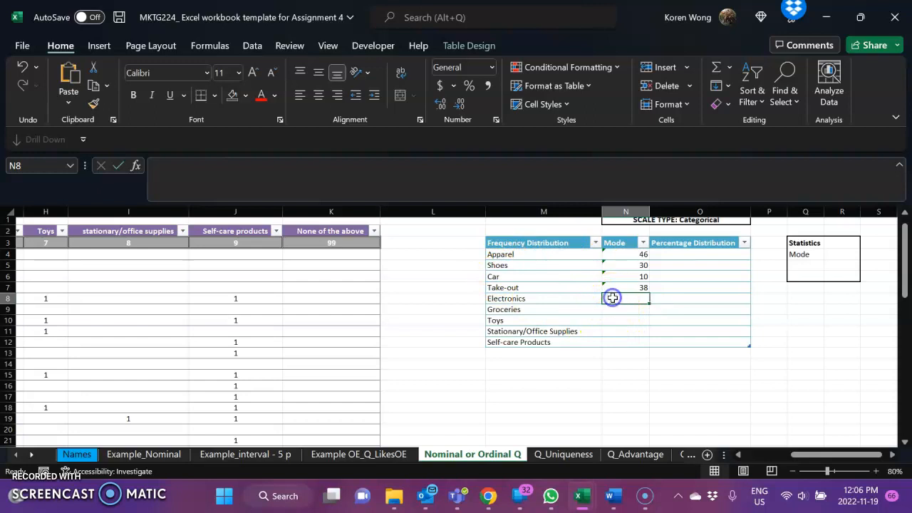
Step: Start a COUNTIF formula in the Mode cell of the Electronics row, N8
double_click(611, 298)
type("=")
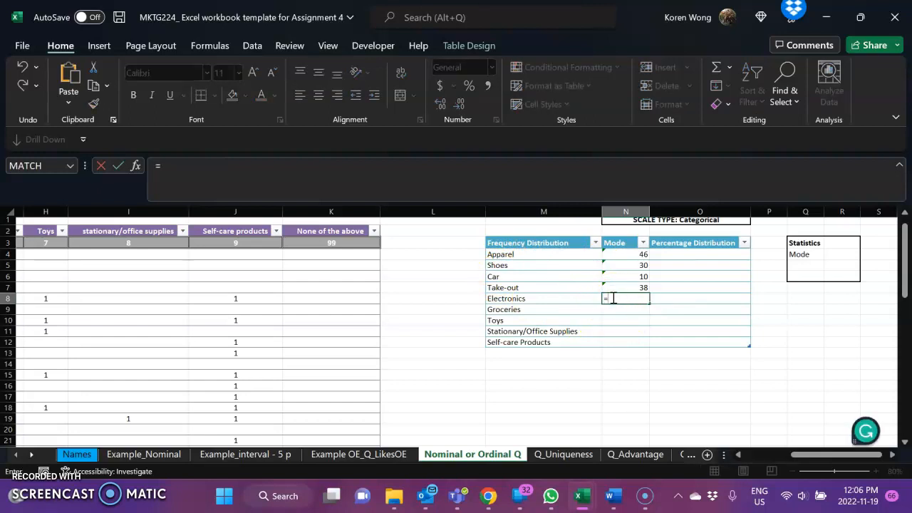
type("COUNT")
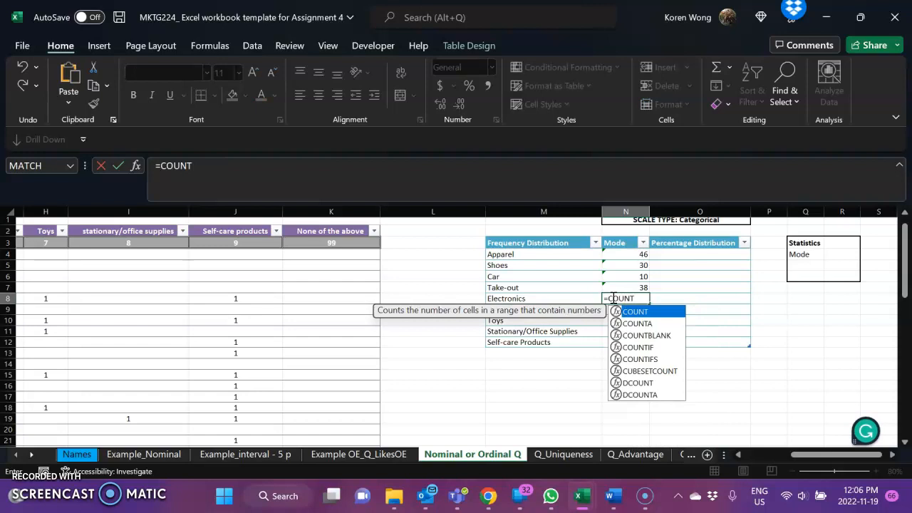
type("IF")
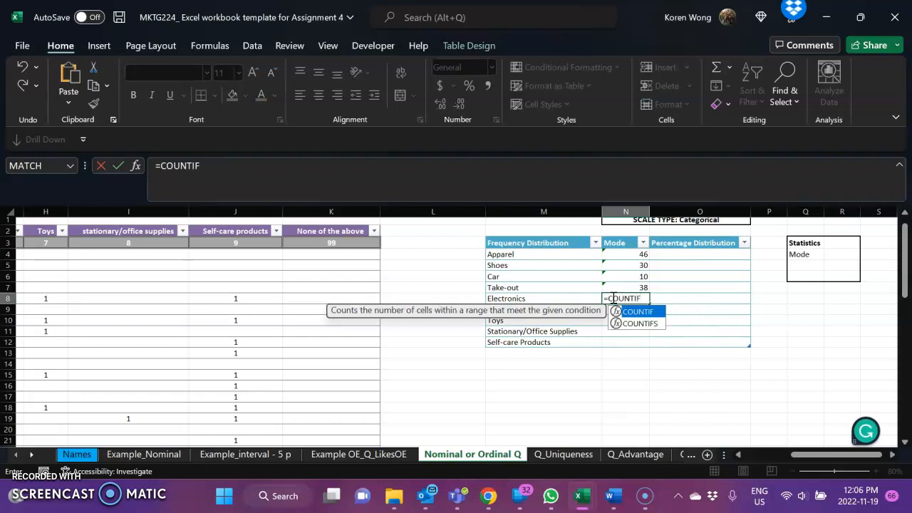
type("(")
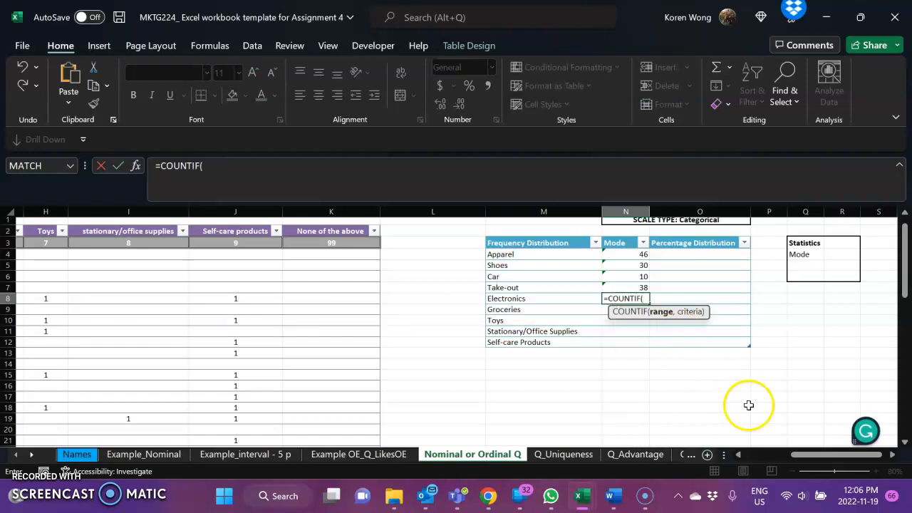
left_click_drag(823, 454, 782, 455)
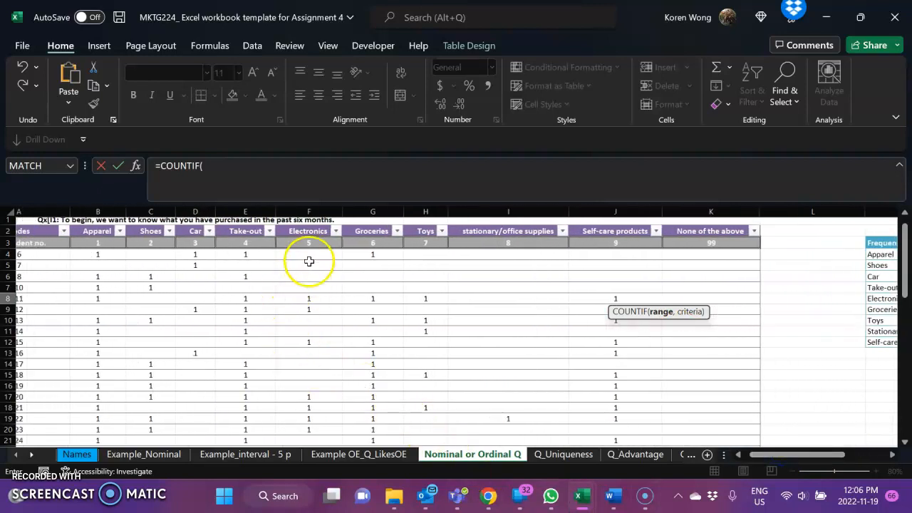
mouse_move(308, 243)
left_mouse_down()
mouse_move(309, 269)
mouse_move(313, 246)
left_mouse_up()
key("BackSpace")
key("BackSpace")
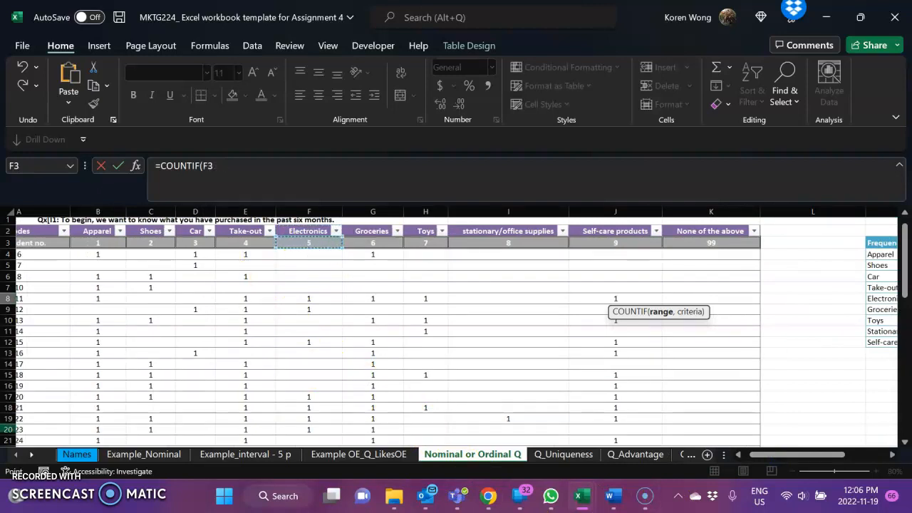
left_click(215, 165)
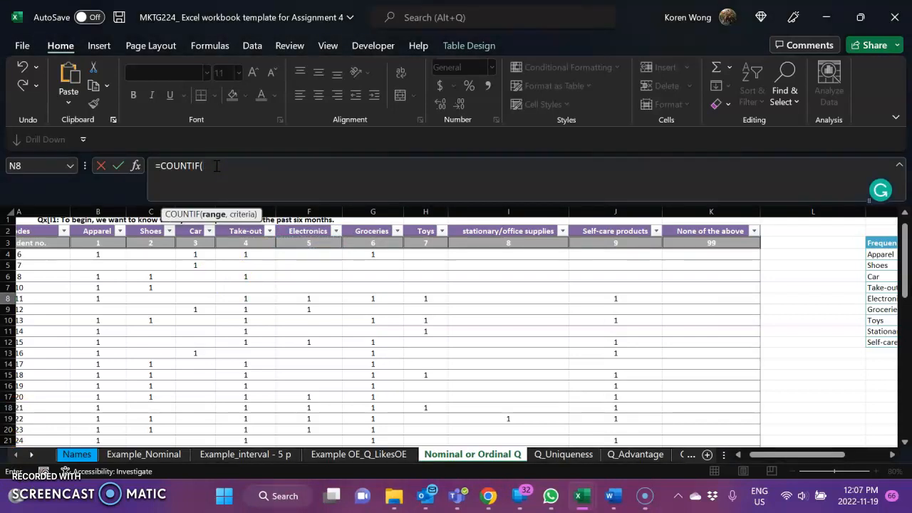
type("F4")
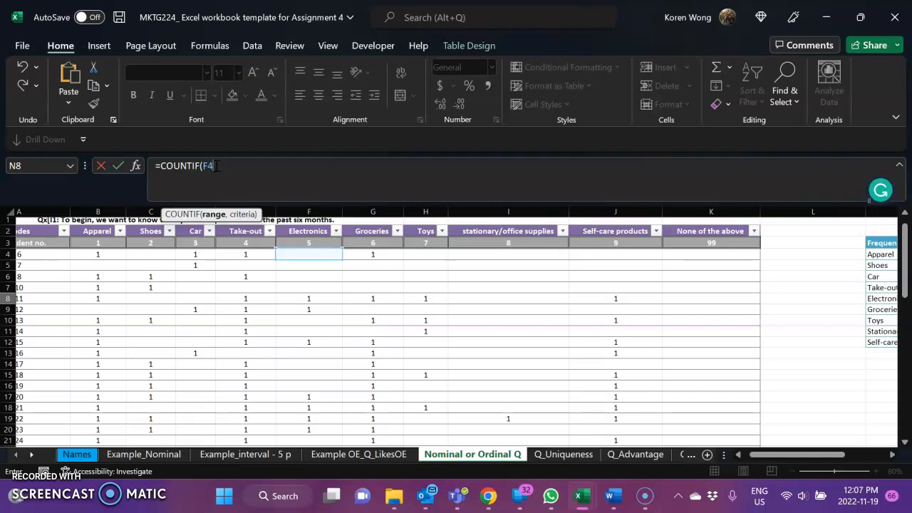
left_click_drag(290, 257, 287, 279)
left_click(467, 283)
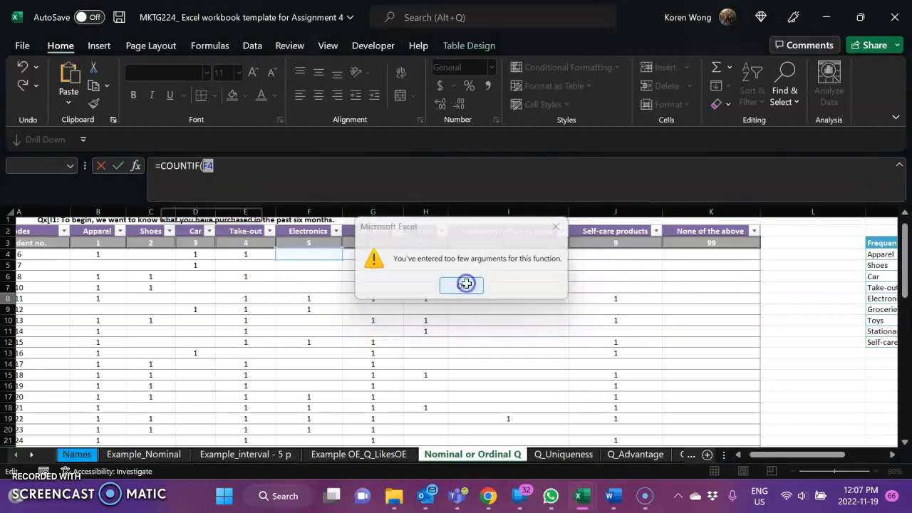
mouse_move(307, 243)
left_mouse_down()
mouse_move(306, 279)
mouse_move(309, 229)
left_mouse_up()
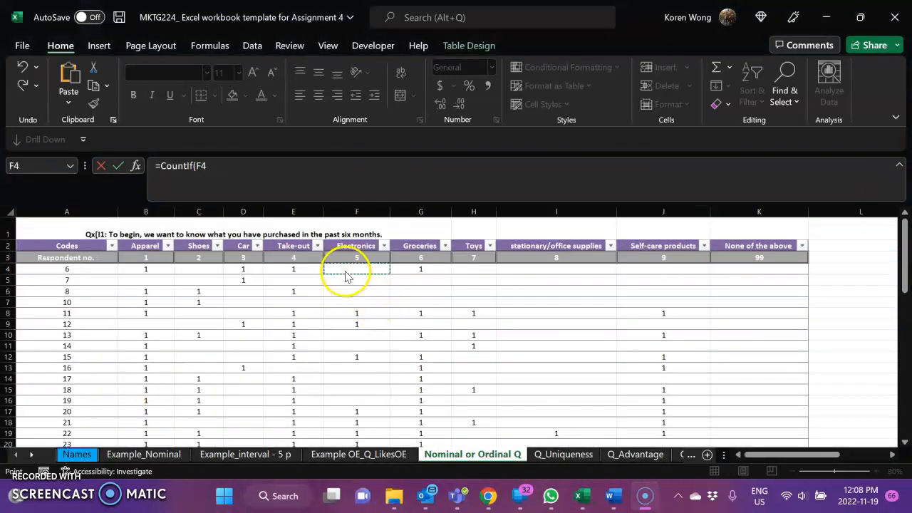
Step: Complete the Electronics formula in N8 with range F4:F59 and criterion "1", giving =COUNTIF(F4:F59,"1")
left_click(345, 268)
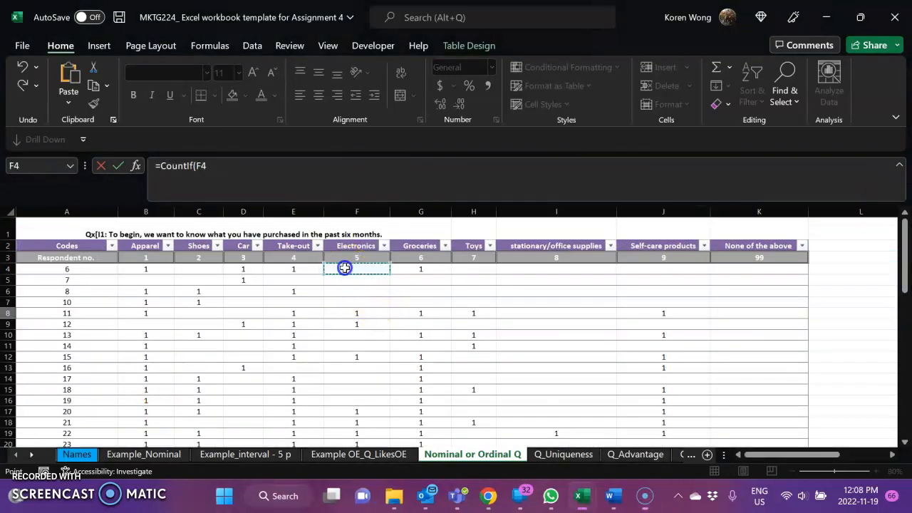
left_click_drag(345, 268, 359, 412)
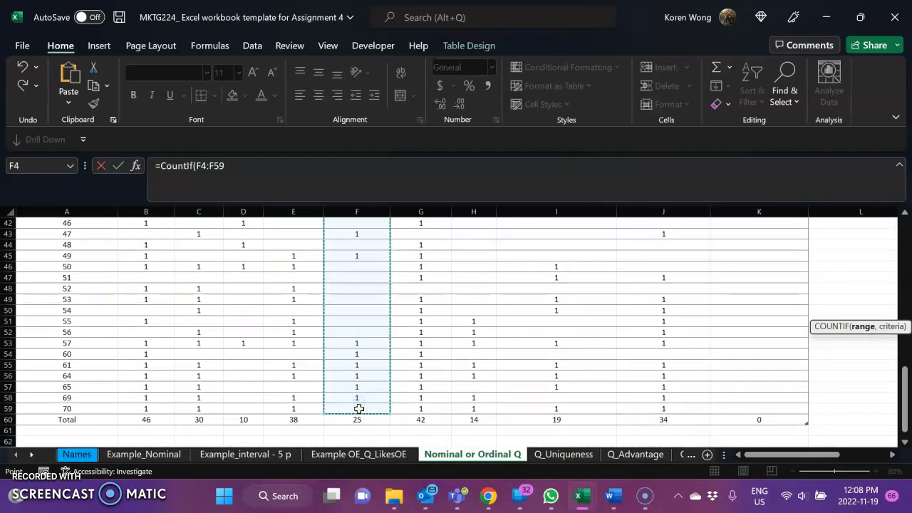
left_click(240, 175)
type(",\"1")
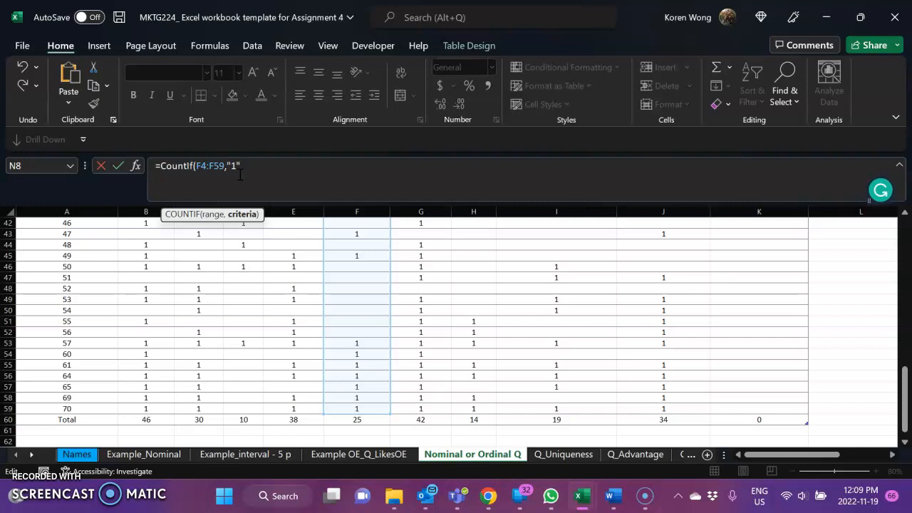
type(")")
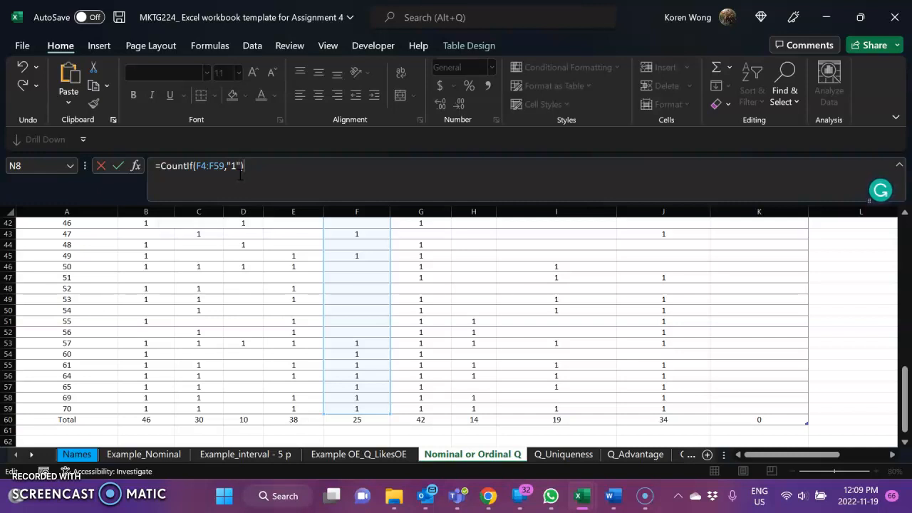
key("Return")
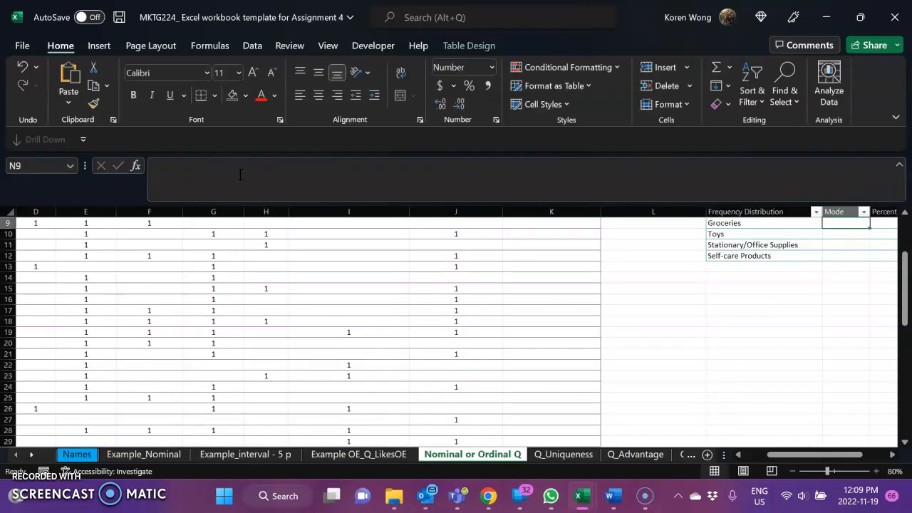
Step: Compare the Electronics count in the Mode column with the Electronics column's entries and total in row 60
left_click_drag(779, 456, 807, 464)
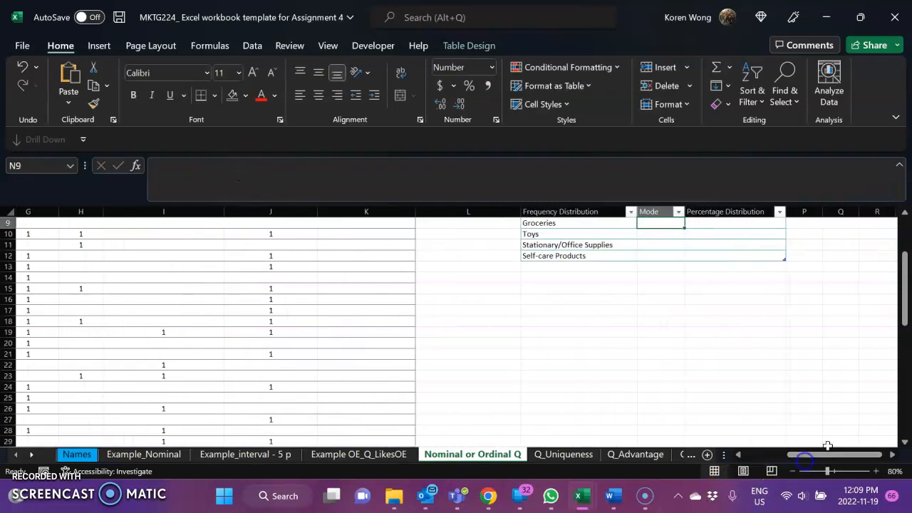
left_click_drag(903, 326, 907, 313)
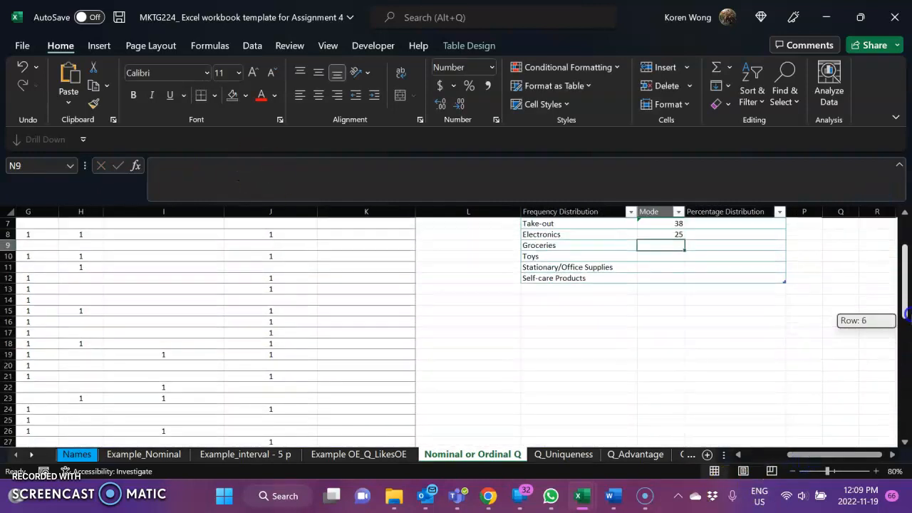
left_click_drag(680, 241, 679, 239)
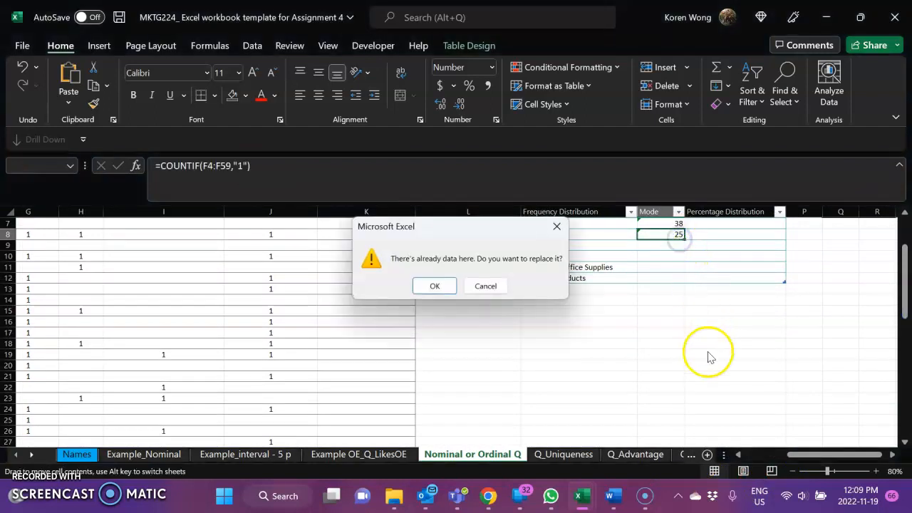
left_click(485, 286)
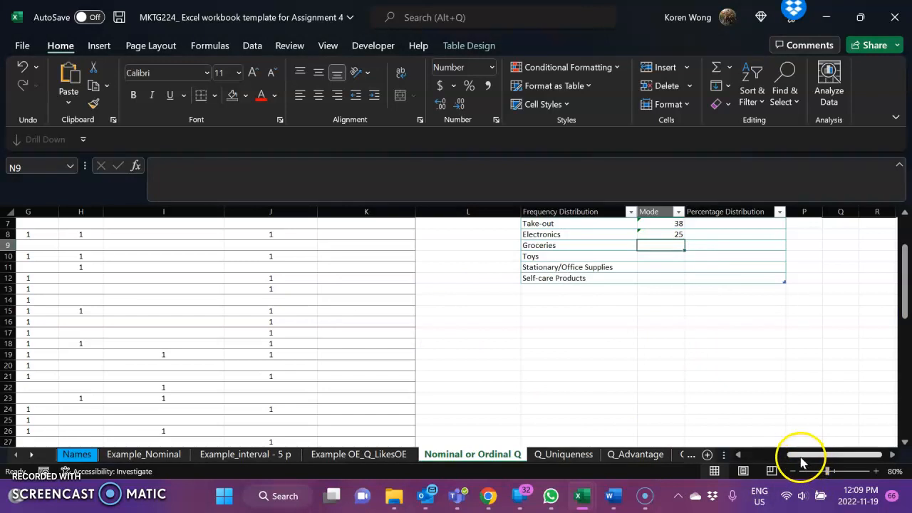
left_click_drag(793, 453, 776, 456)
left_click_drag(903, 303, 896, 435)
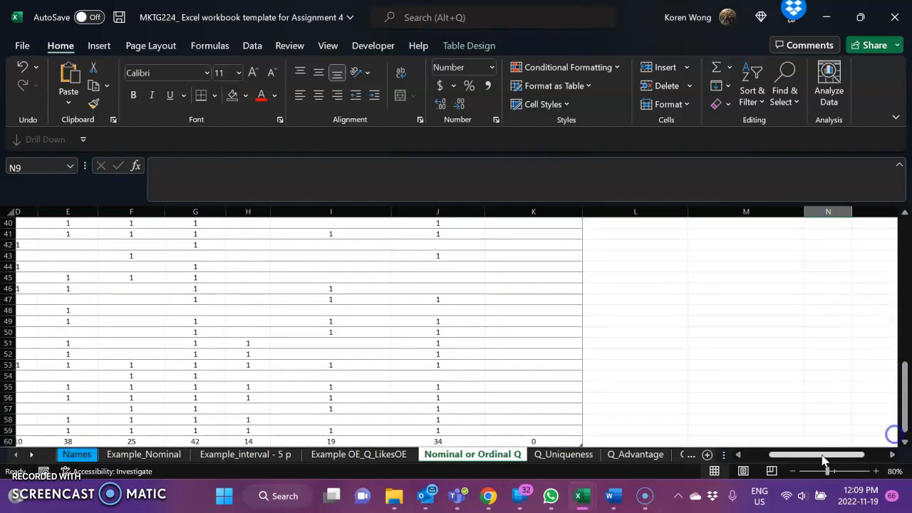
left_click_drag(781, 456, 766, 463)
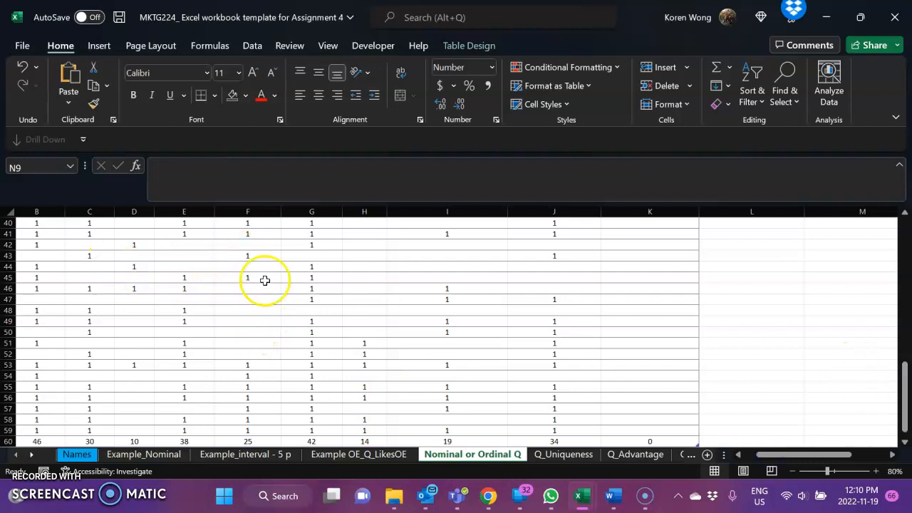
left_click(257, 212)
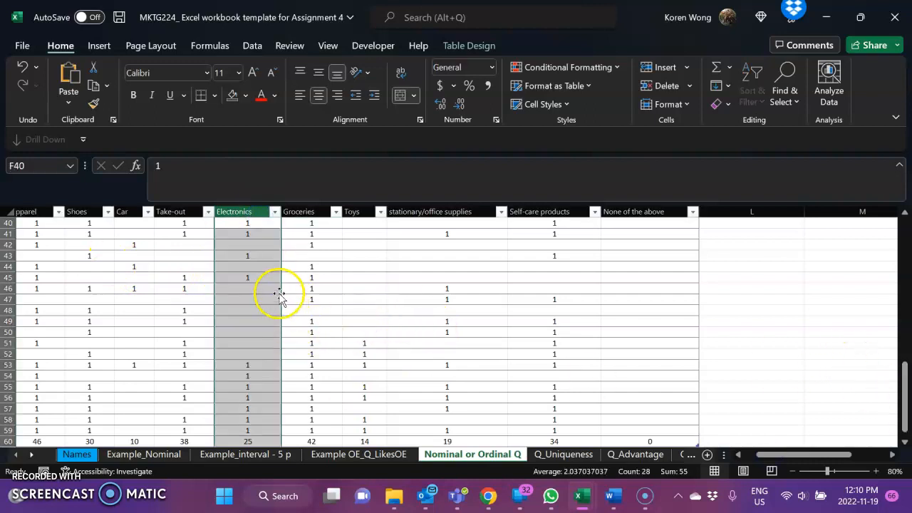
left_click(325, 279)
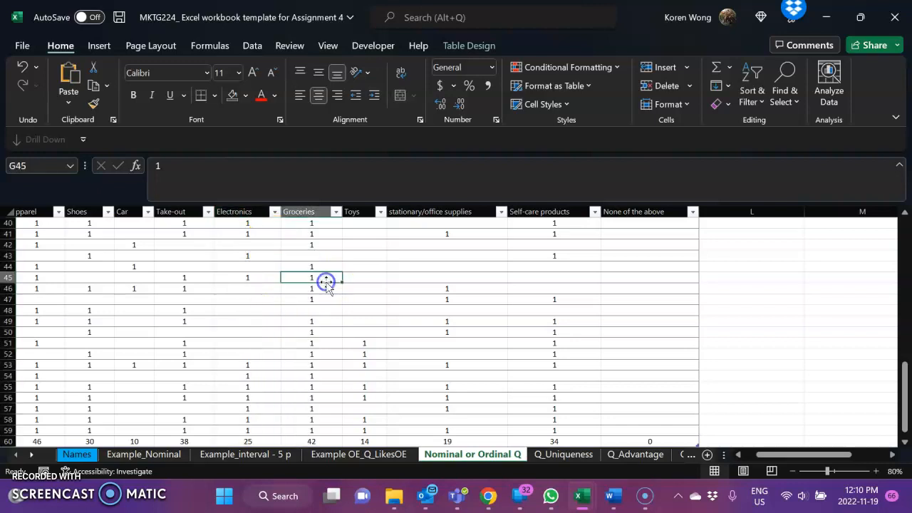